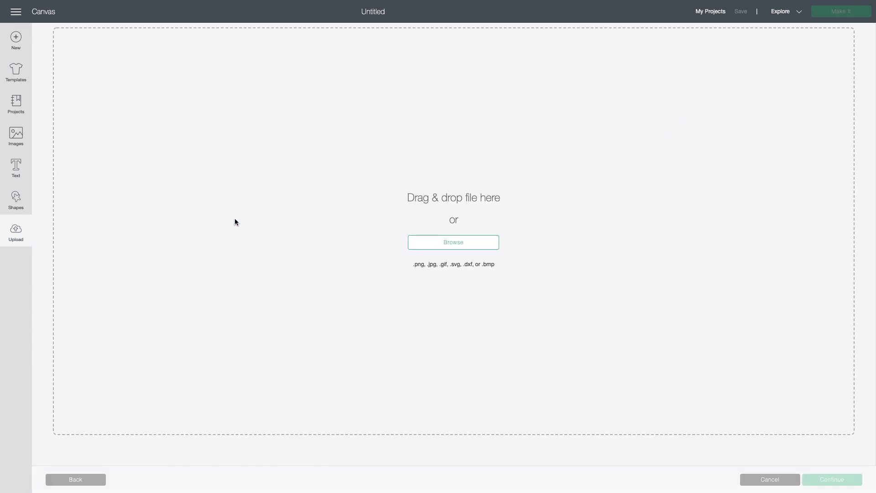
# Step: Choose print_to_cut_vanilla.svg for upload from the Print to Cut folder inside the Perfume Bottle Gift Box's SVG Extras on the Desktop
pyautogui.click(480, 245)
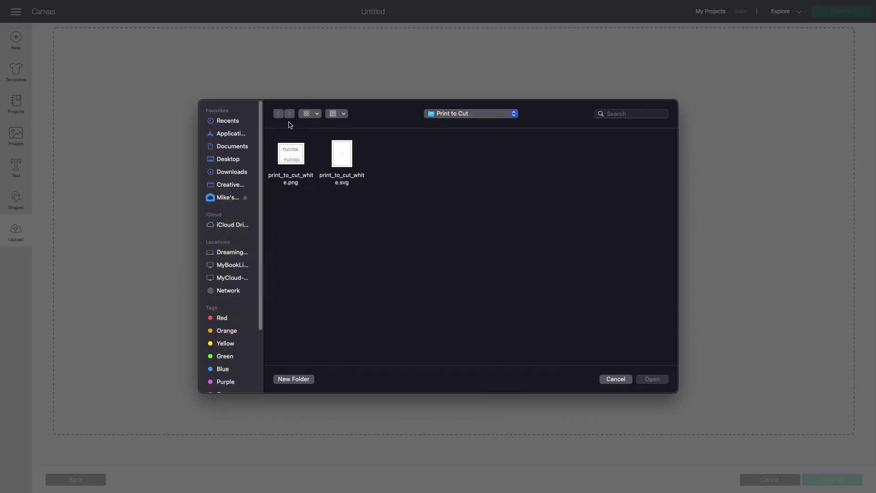
pyautogui.click(226, 198)
pyautogui.click(227, 173)
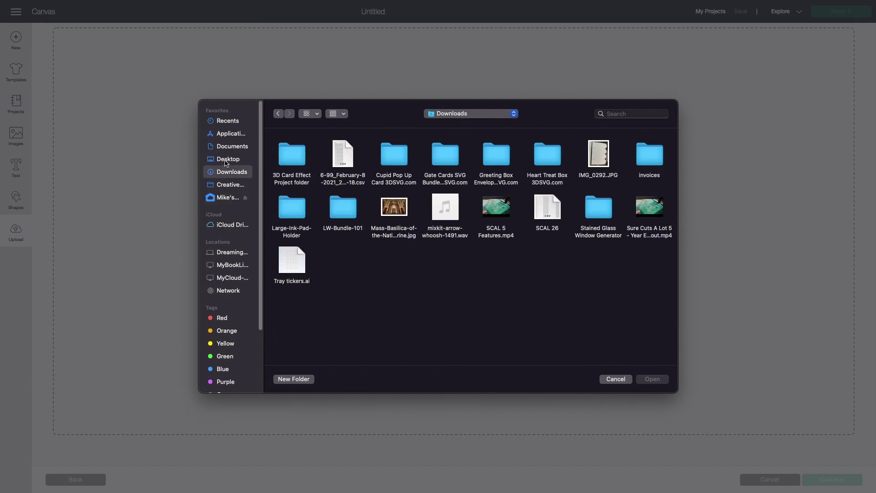
pyautogui.click(227, 159)
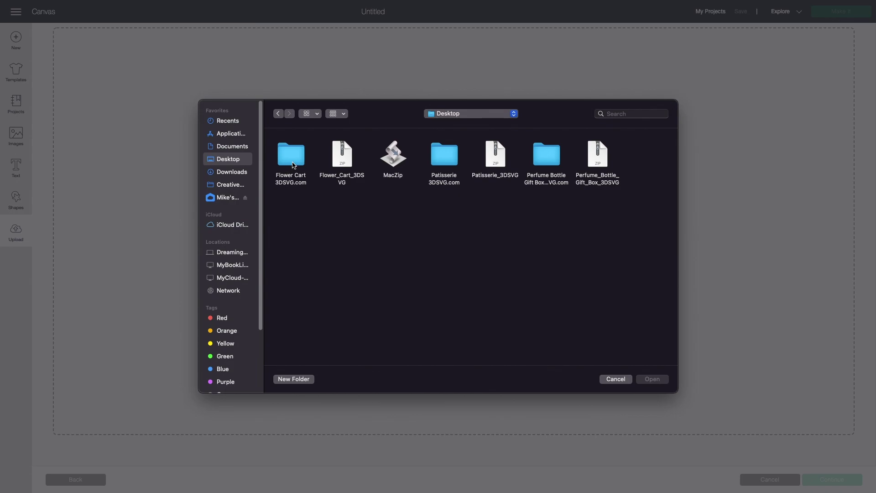
pyautogui.doubleClick(546, 159)
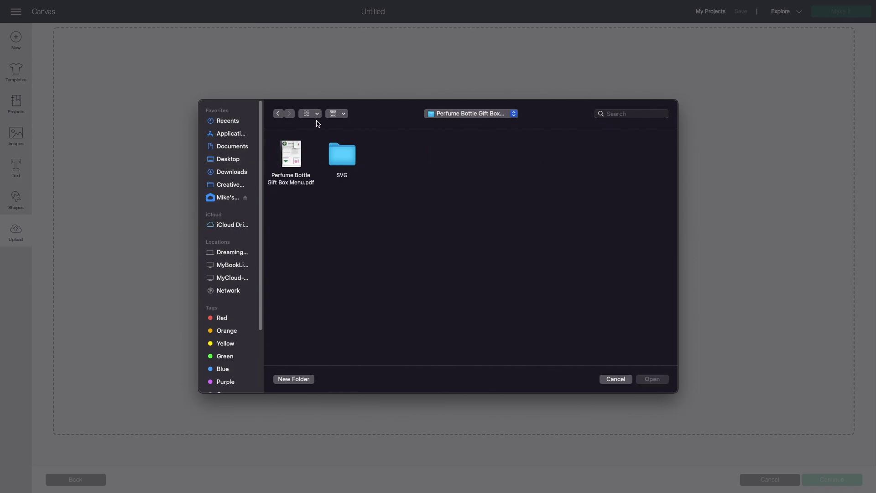
pyautogui.doubleClick(346, 156)
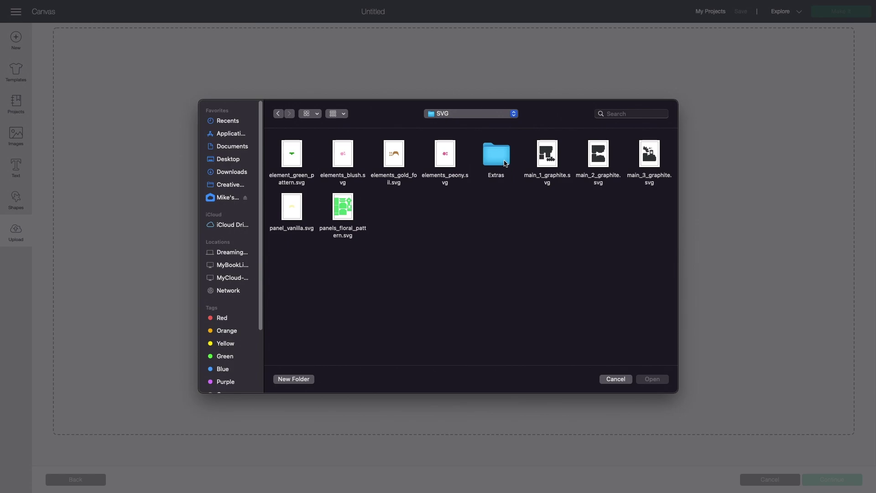
pyautogui.doubleClick(504, 162)
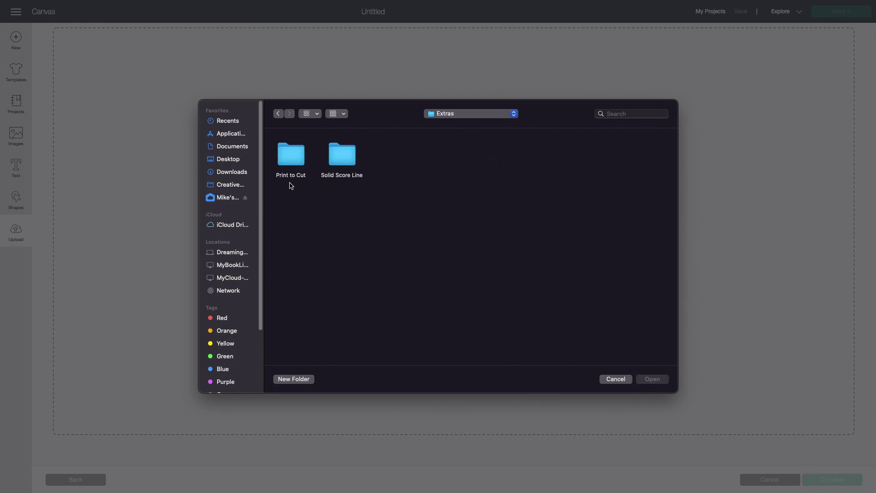
pyautogui.doubleClick(291, 158)
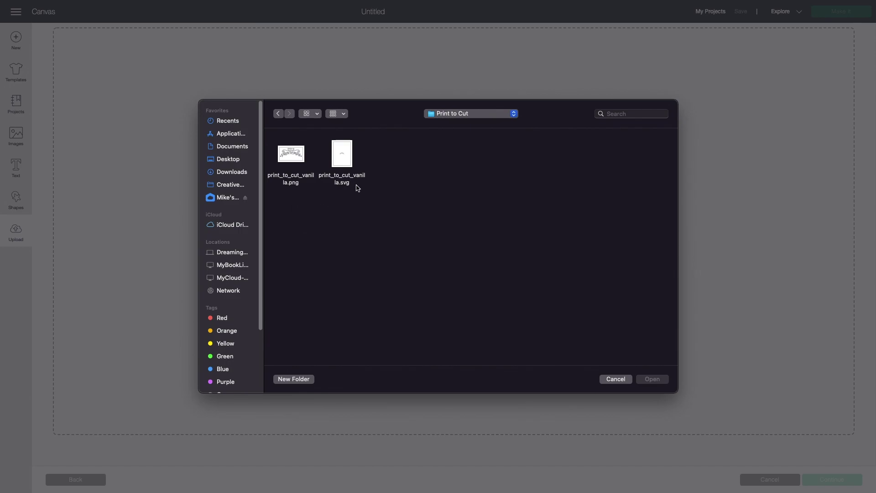
pyautogui.click(349, 166)
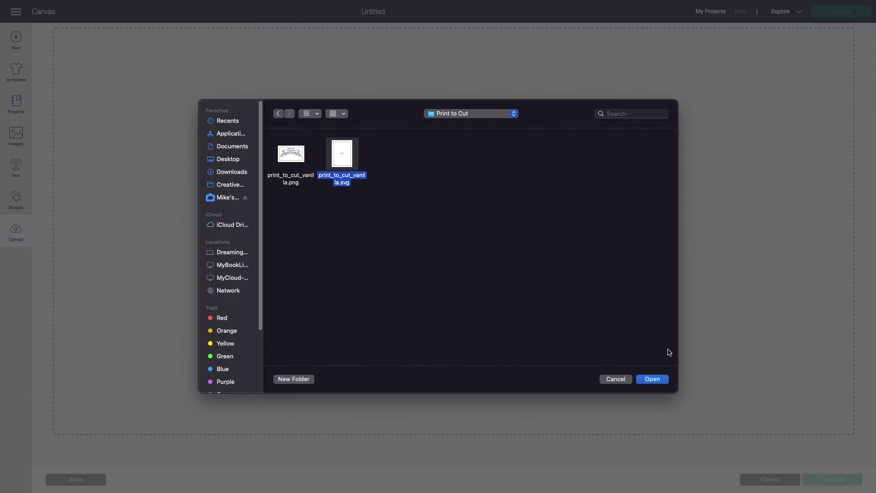
pyautogui.click(654, 380)
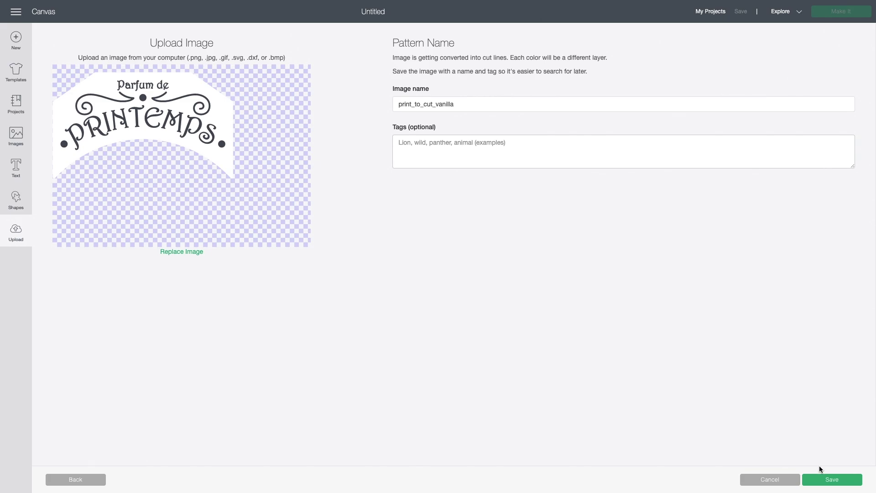
# Step: Save the upload under the image name print_to_cut_vanilla and insert it into the canvas
pyautogui.click(831, 479)
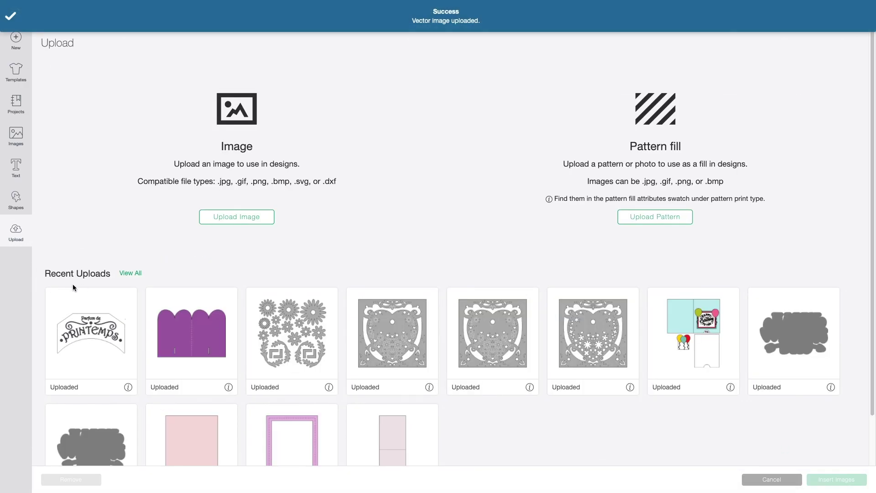
pyautogui.click(96, 320)
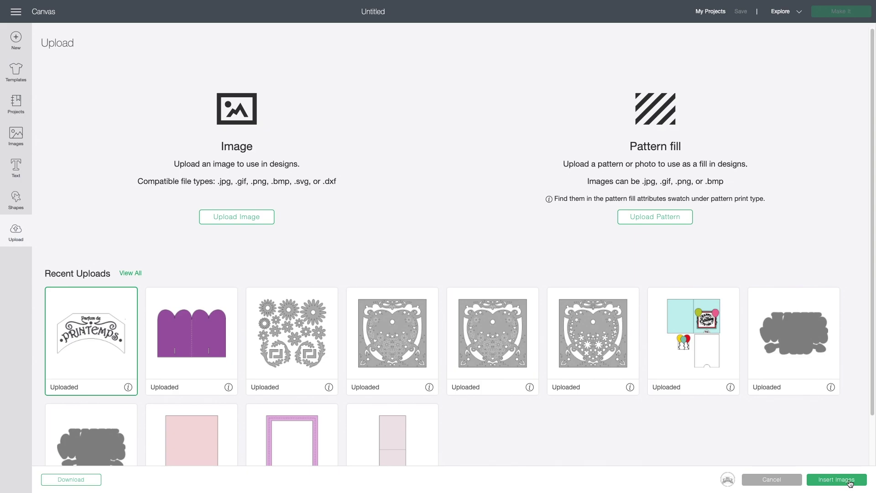
pyautogui.click(850, 483)
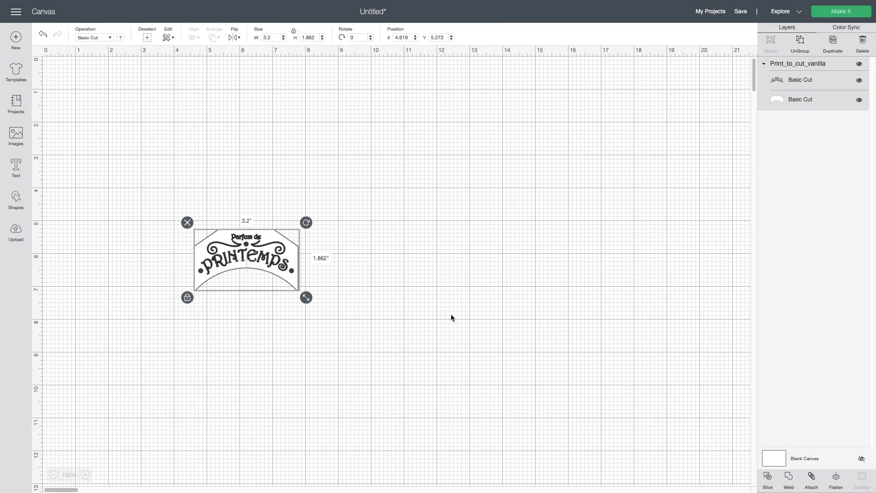
# Step: Move the Printemps label to about X 8.8, Y 2.3 inches on the canvas
pyautogui.moveTo(284, 267); pyautogui.dragTo(422, 171)
pyautogui.click(87, 475)
pyautogui.click(93, 474)
pyautogui.scroll(5, 369, 405)
pyautogui.hscroll(2, 251, 422)
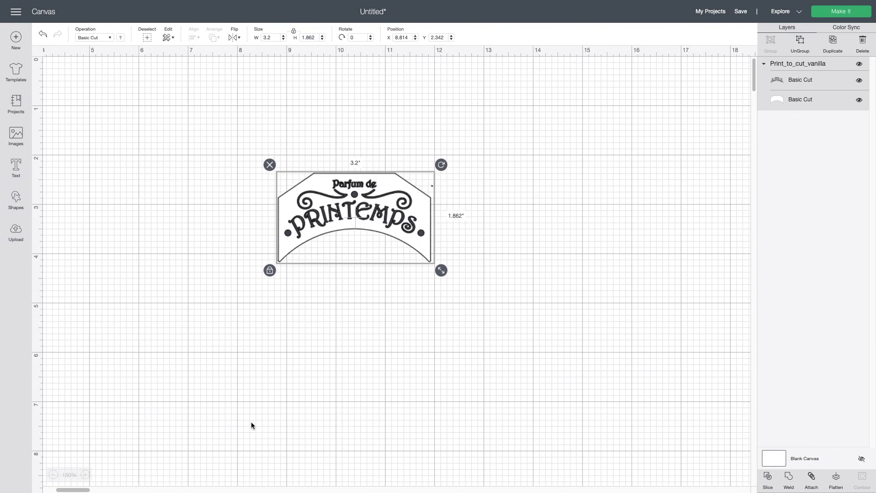
pyautogui.hscroll(2, 278, 424)
pyautogui.hscroll(-2, 301, 426)
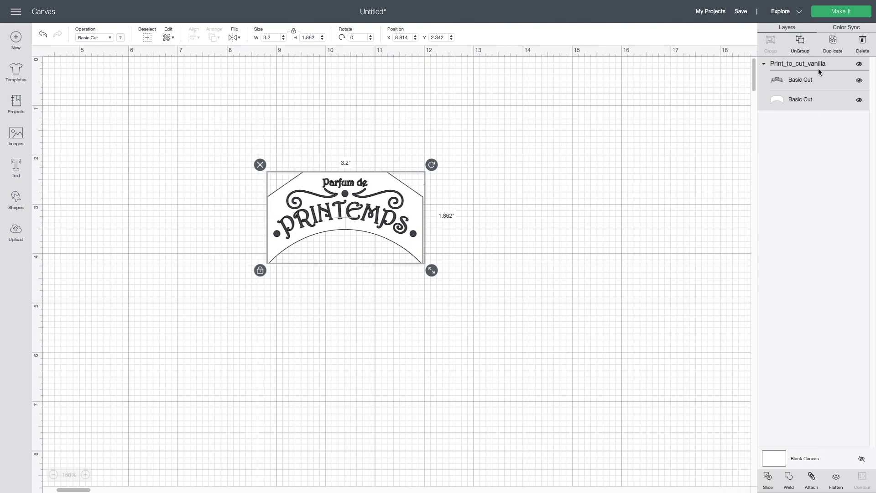
# Step: Hide and show the label's lettering layer to examine which parts it contains
pyautogui.click(786, 80)
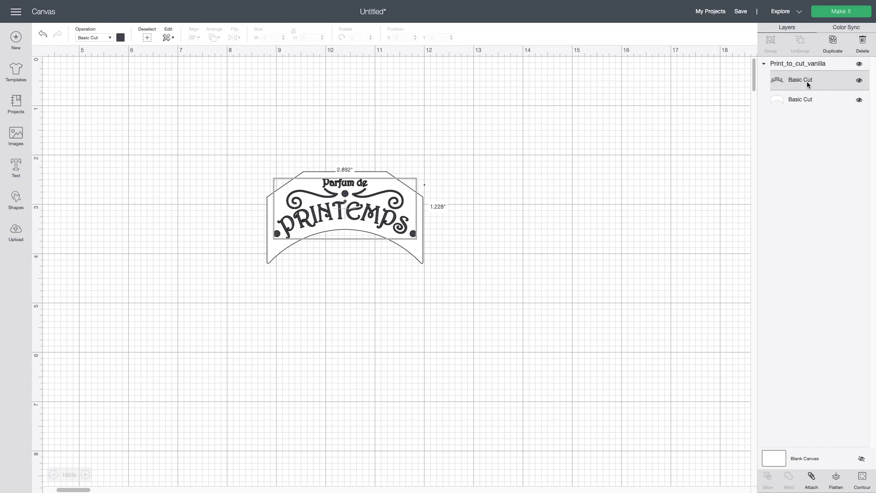
pyautogui.click(860, 82)
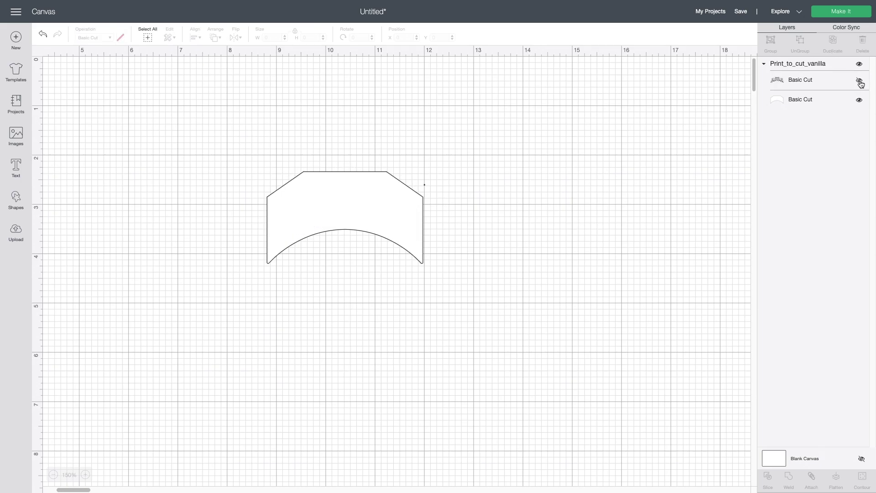
pyautogui.click(860, 81)
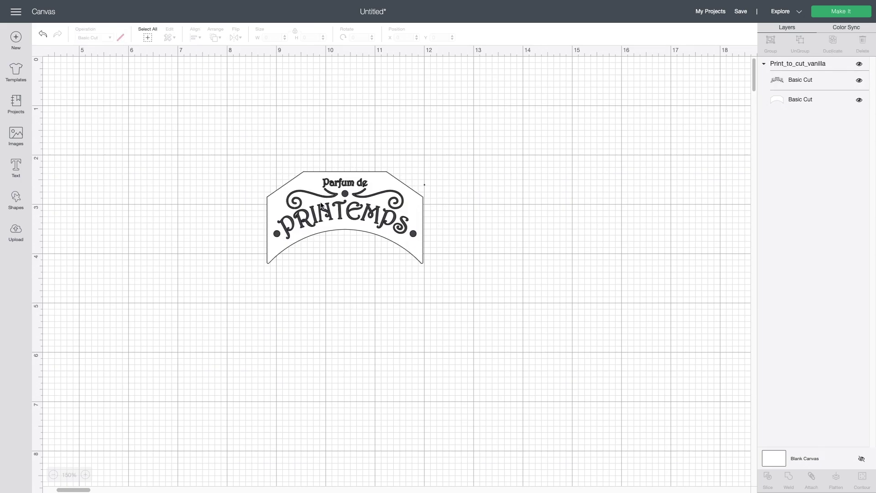
# Step: Hide and show the label's white background layer to examine it separately from the lettering
pyautogui.click(808, 104)
pyautogui.click(861, 101)
pyautogui.click(860, 101)
pyautogui.click(786, 101)
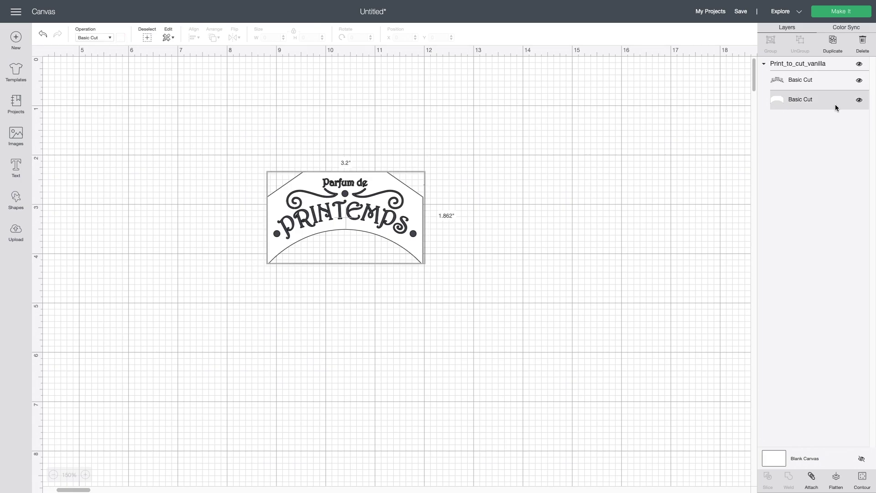
pyautogui.click(860, 100)
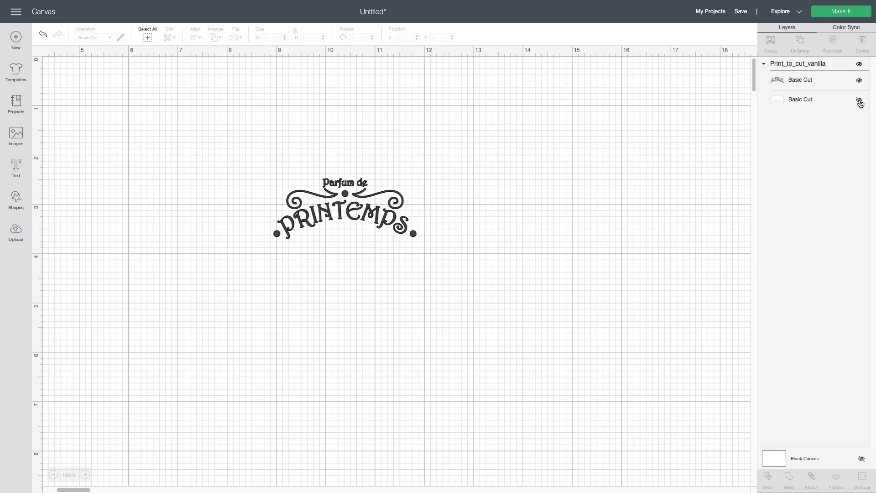
pyautogui.click(860, 102)
pyautogui.click(859, 101)
pyautogui.click(860, 101)
# Step: Select the label's white background layer and open its material colors
pyautogui.click(835, 102)
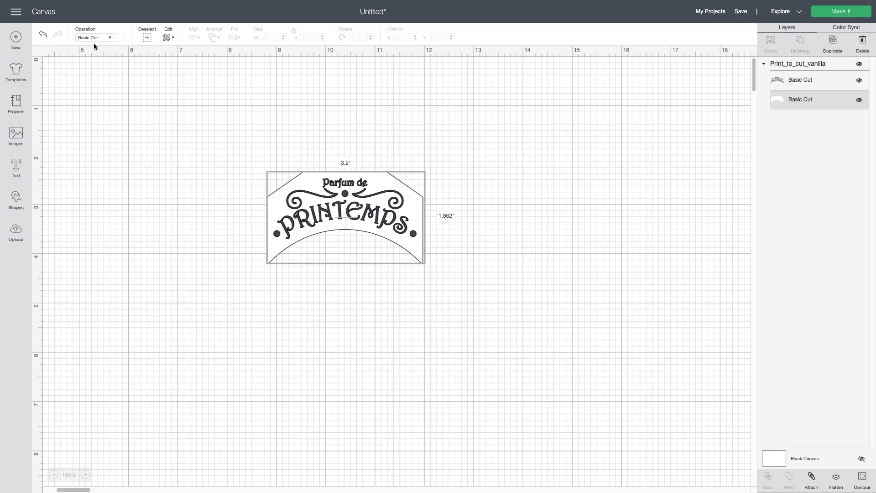
pyautogui.click(121, 39)
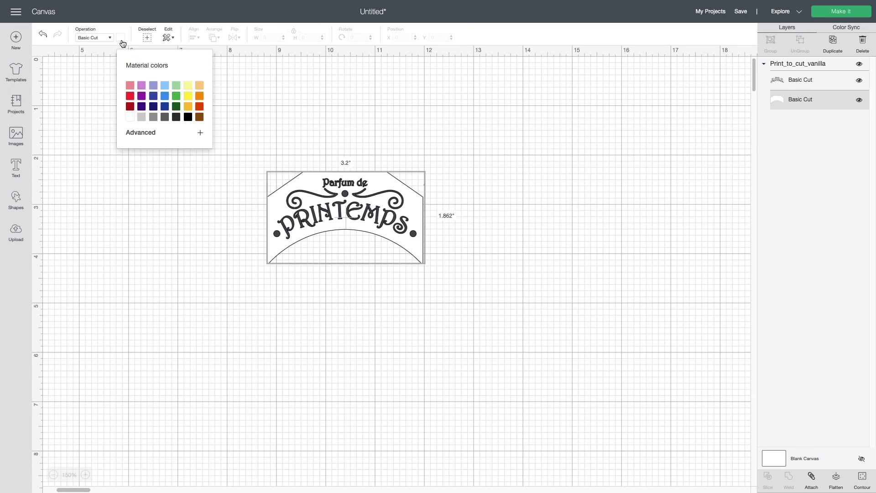
# Step: Try several preset material colors on the label's background layer, ending with light yellow
pyautogui.click(142, 87)
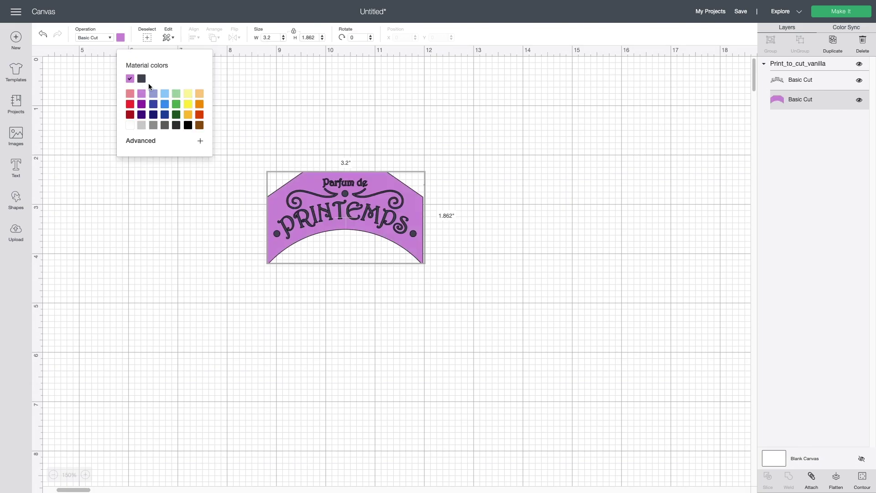
pyautogui.click(154, 94)
pyautogui.click(176, 94)
pyautogui.click(188, 94)
pyautogui.click(200, 96)
pyautogui.click(199, 105)
pyautogui.click(198, 115)
pyautogui.click(189, 95)
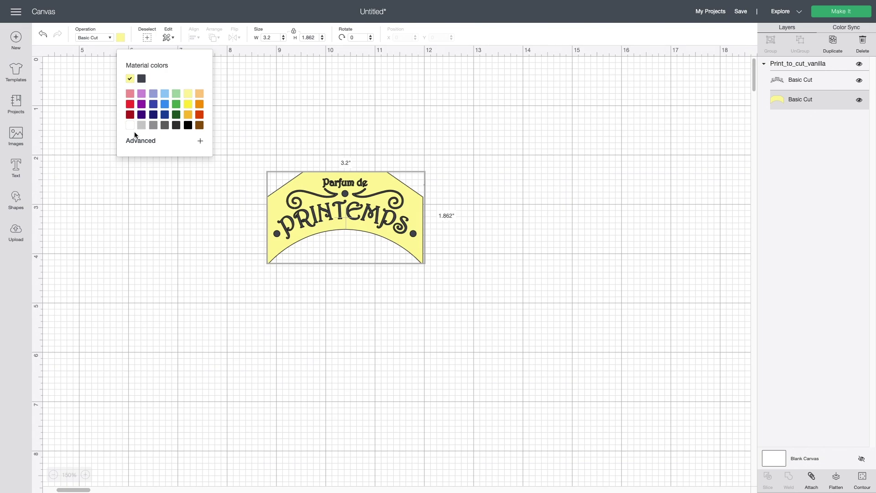
# Step: Give the label's background layer the custom vanilla color #f9f5e9
pyautogui.click(143, 144)
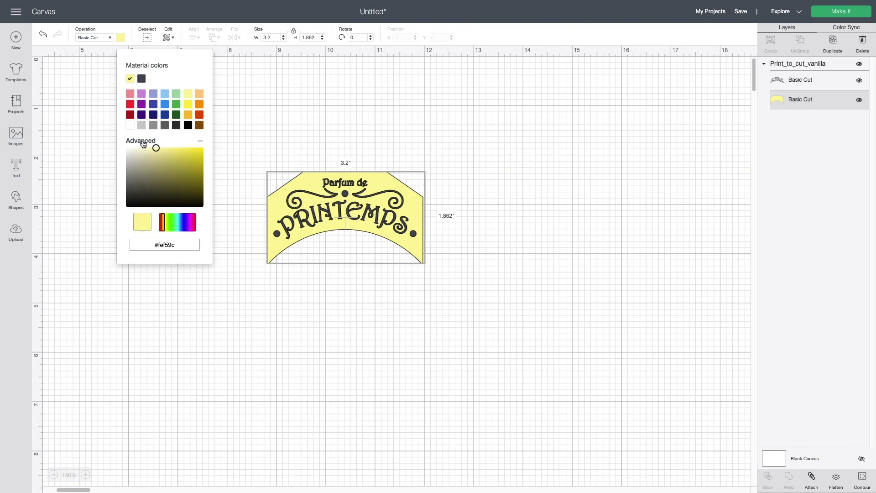
pyautogui.moveTo(155, 169); pyautogui.dragTo(132, 153)
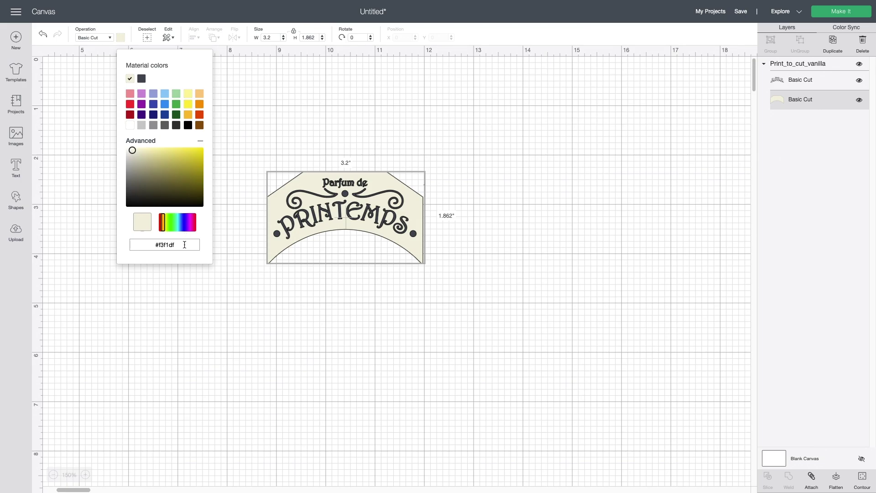
pyautogui.click(159, 245)
pyautogui.moveTo(158, 245); pyautogui.dragTo(183, 245)
pyautogui.write('f9f5e9')
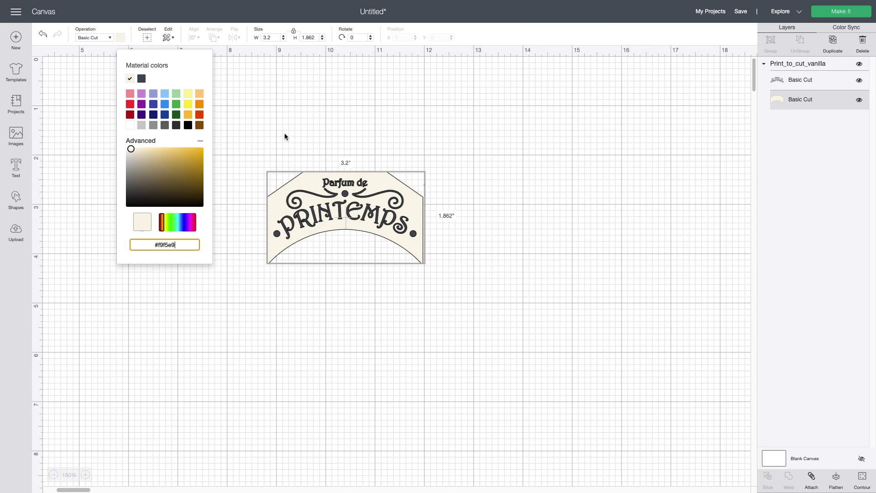
pyautogui.click(306, 122)
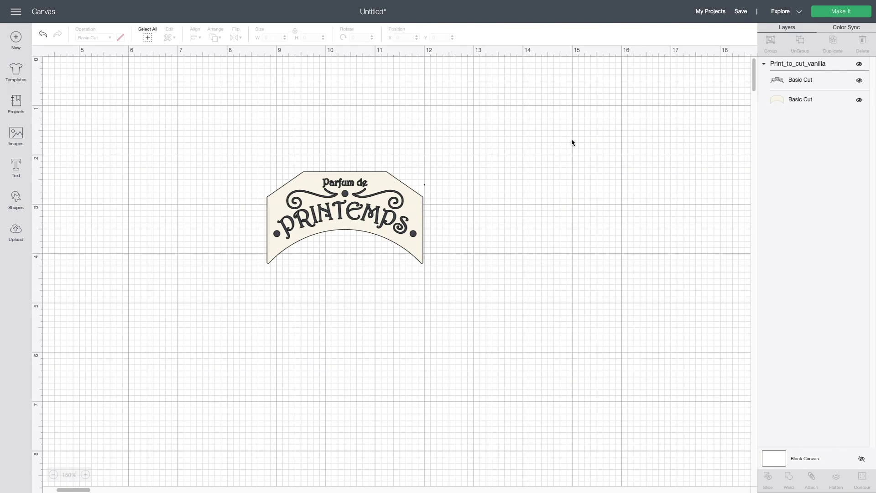
# Step: Flatten the label's lettering and background layers into one Print Then Cut image
pyautogui.moveTo(177, 106); pyautogui.dragTo(614, 321)
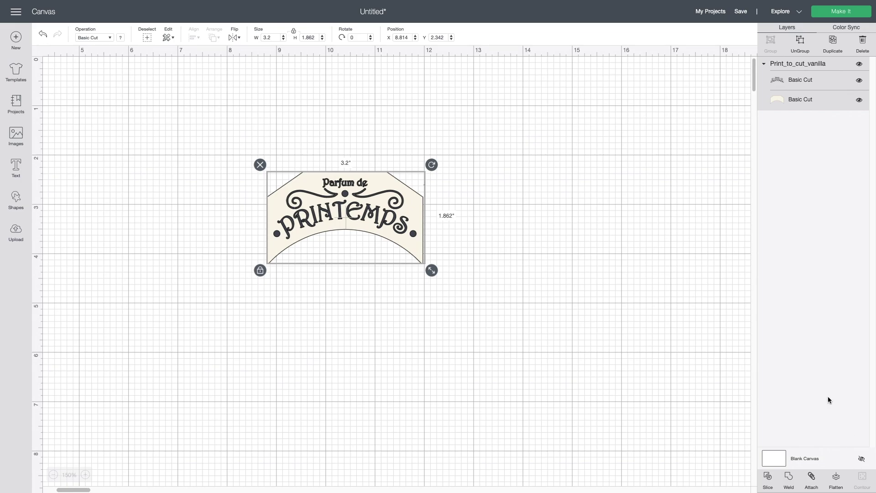
pyautogui.click(836, 478)
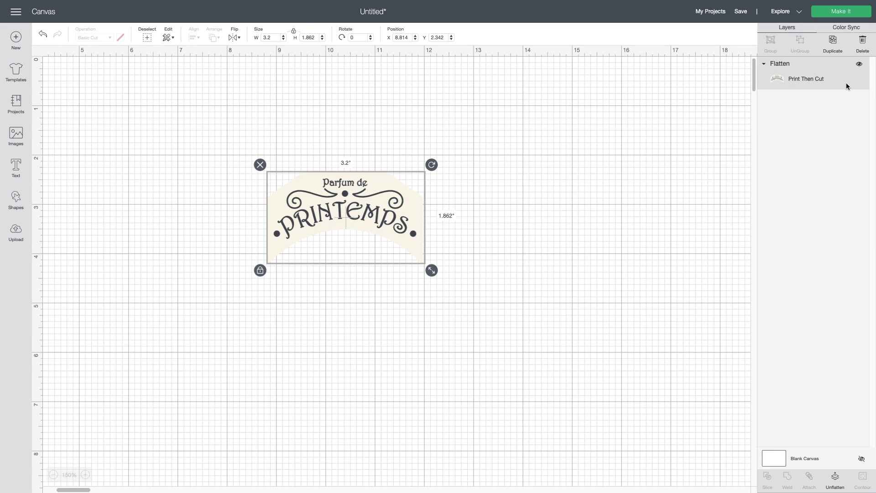
# Step: Take the project through mat preparation and print the label on the HP LaserJet MFP M29w
pyautogui.click(845, 15)
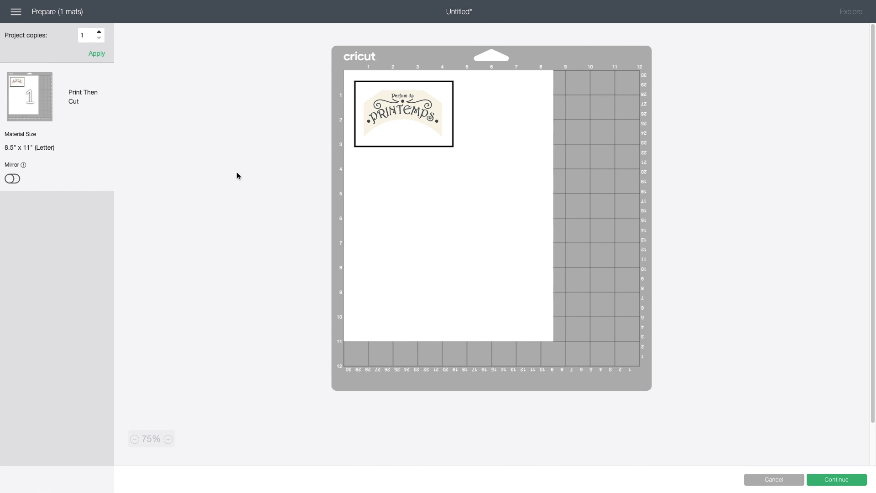
pyautogui.click(835, 481)
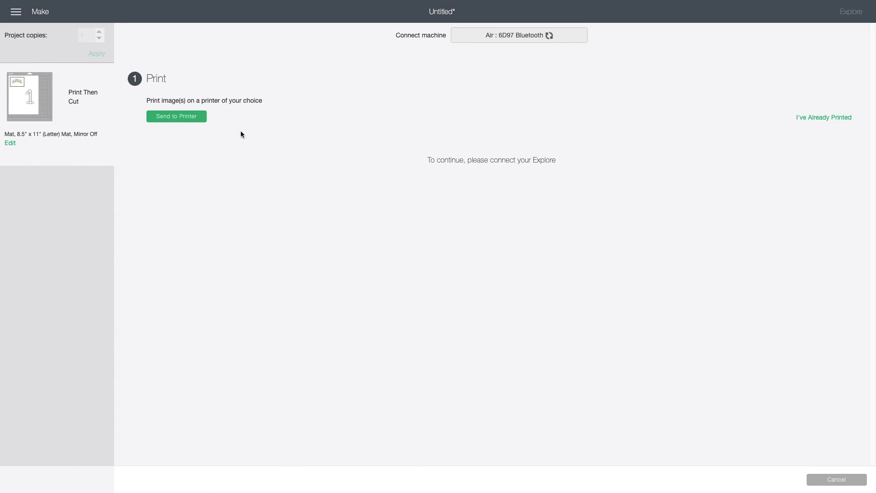
pyautogui.click(182, 117)
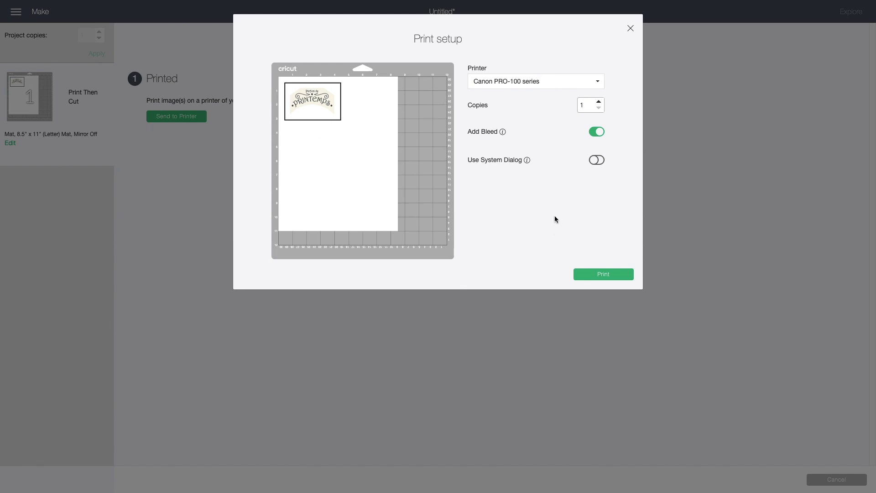
pyautogui.click(596, 83)
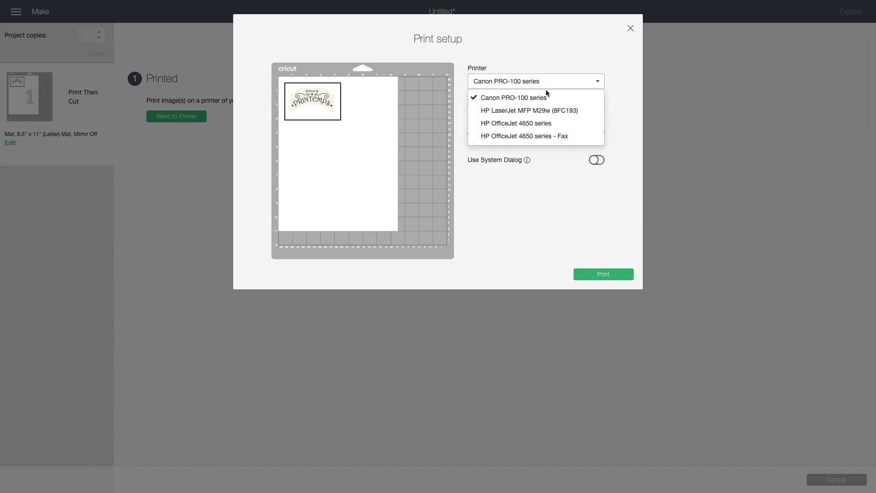
pyautogui.click(532, 111)
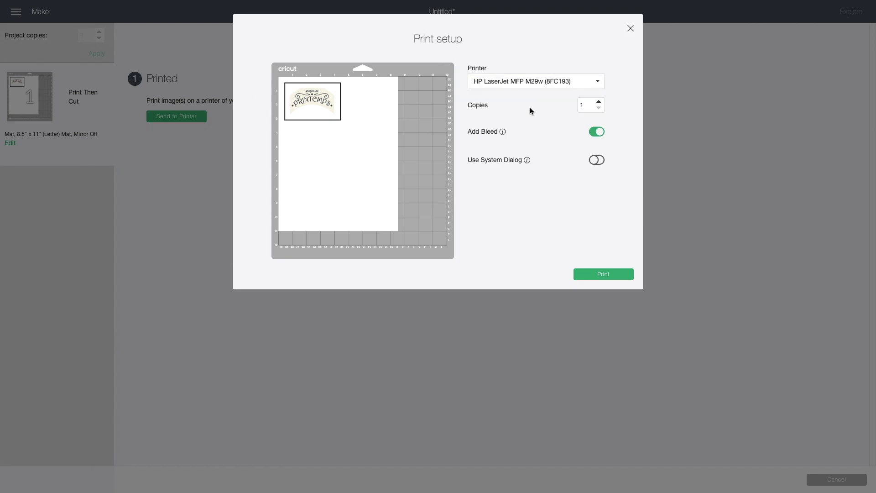
pyautogui.click(614, 275)
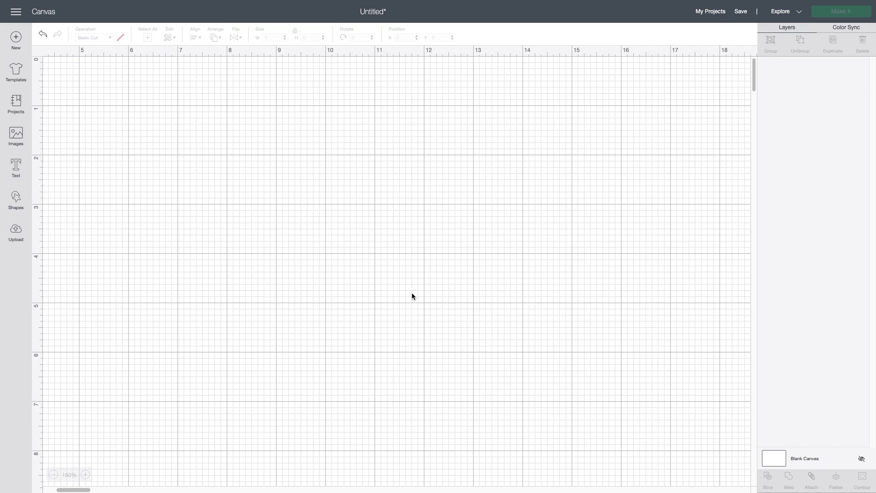
# Step: Start a new image upload and browse from the Desktop to Flower Cart 3DSVG.com's SVG > Extras > Print to Cut folder
pyautogui.click(14, 233)
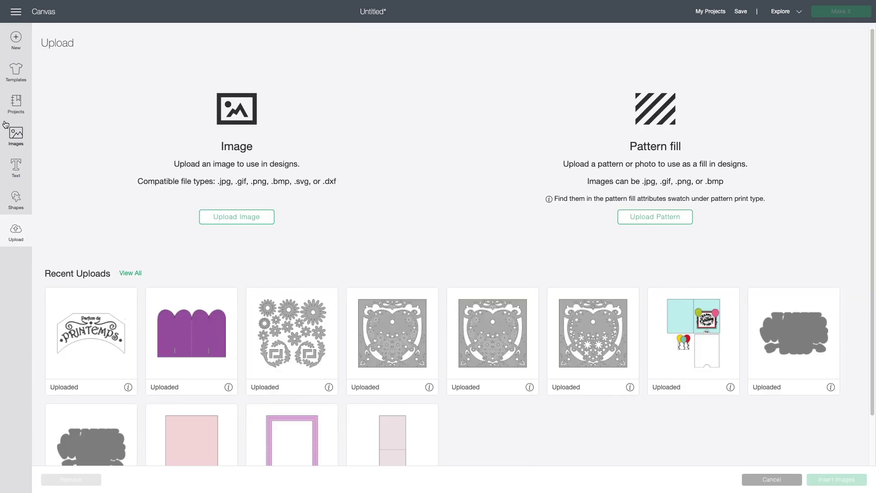
pyautogui.click(260, 218)
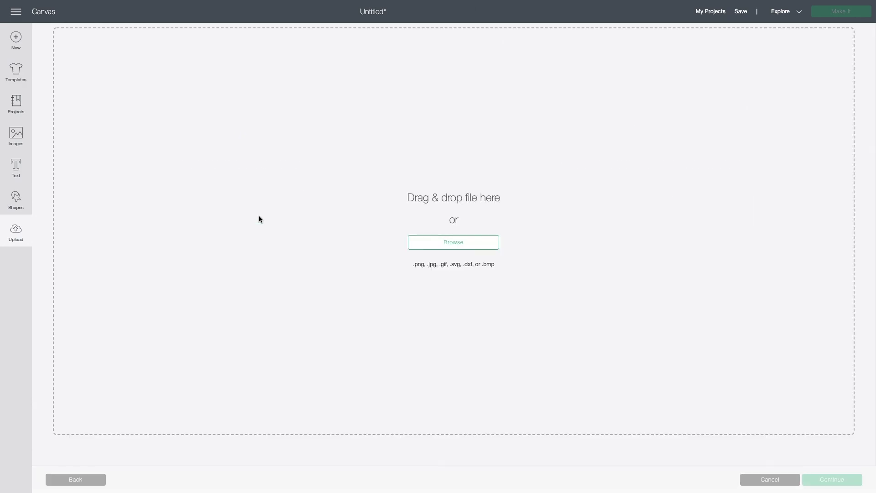
pyautogui.click(470, 243)
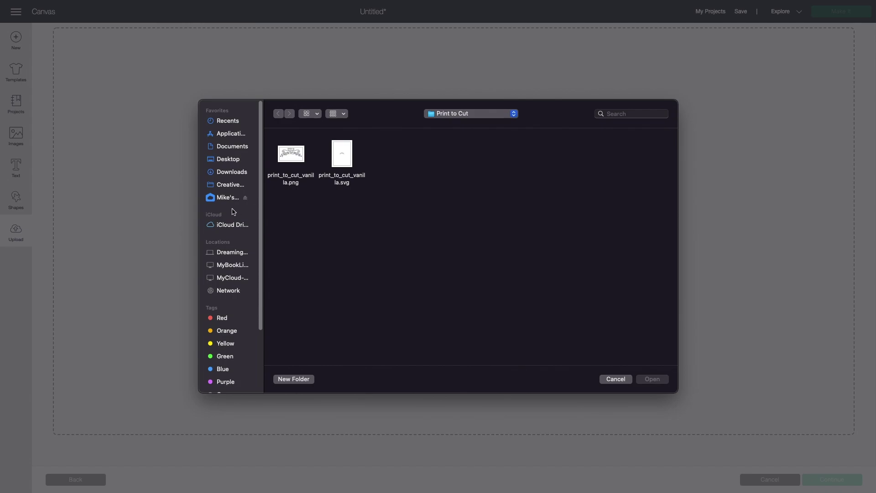
pyautogui.click(226, 173)
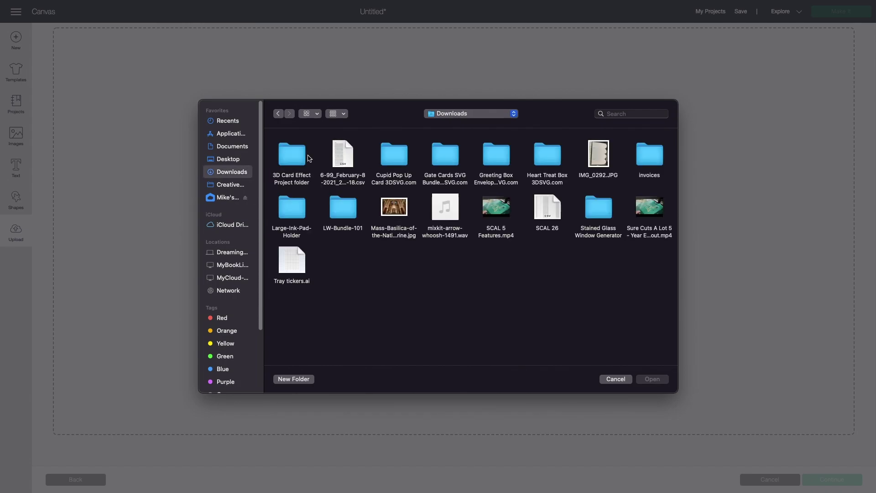
pyautogui.click(231, 163)
pyautogui.doubleClick(286, 156)
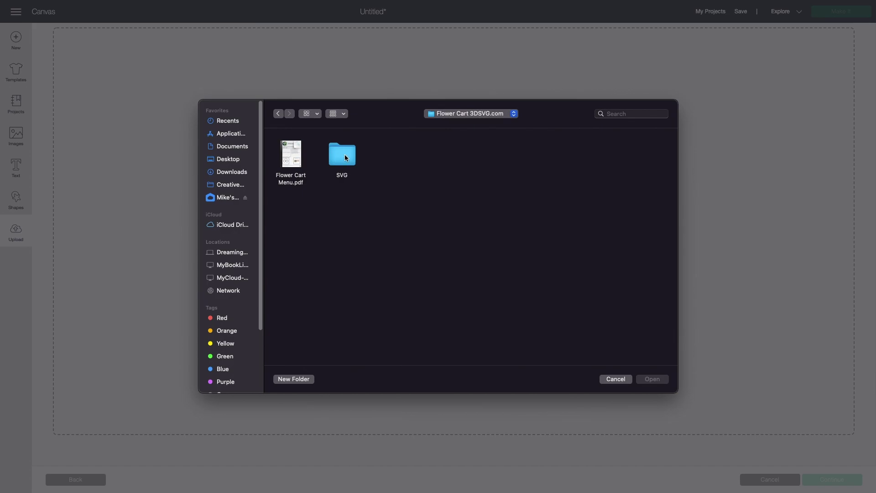
pyautogui.doubleClick(346, 158)
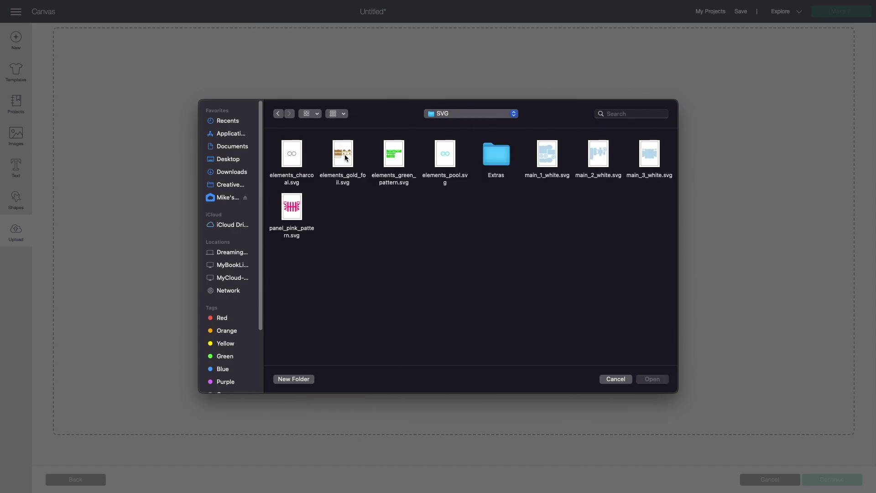
pyautogui.doubleClick(495, 155)
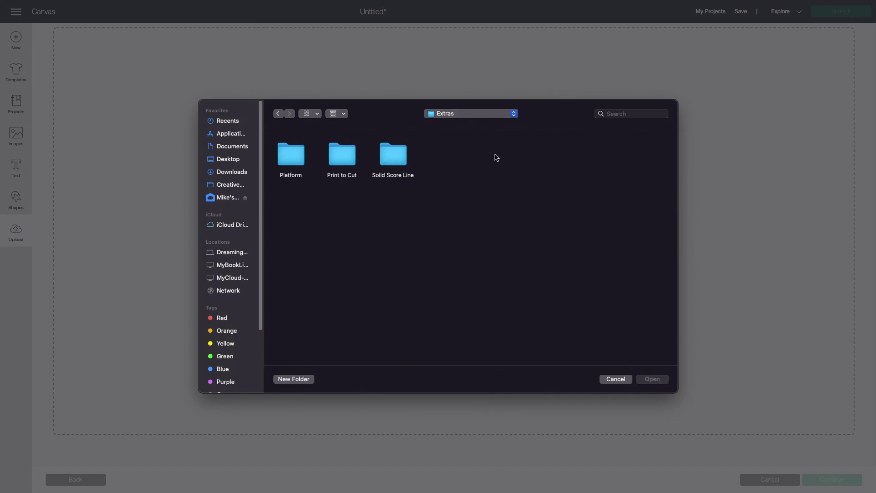
pyautogui.doubleClick(352, 157)
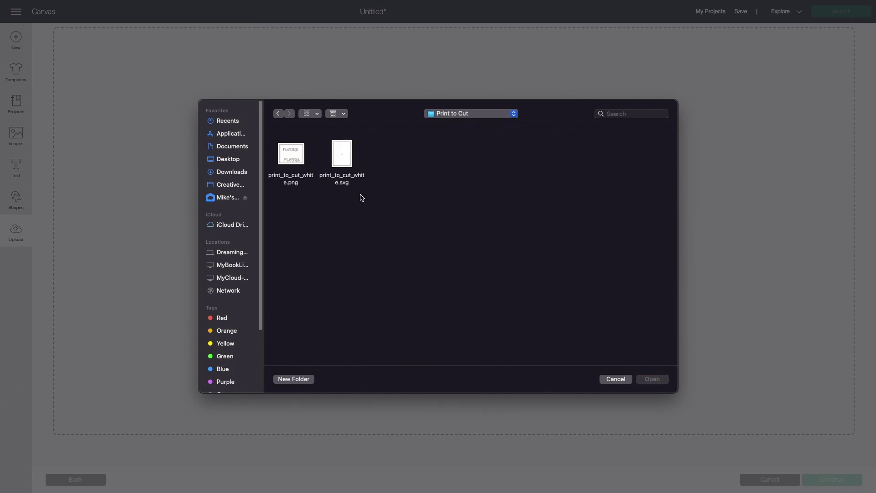
# Step: Upload print_to_cut_white.svg and save it under the image name print_to_cut_white
pyautogui.click(360, 179)
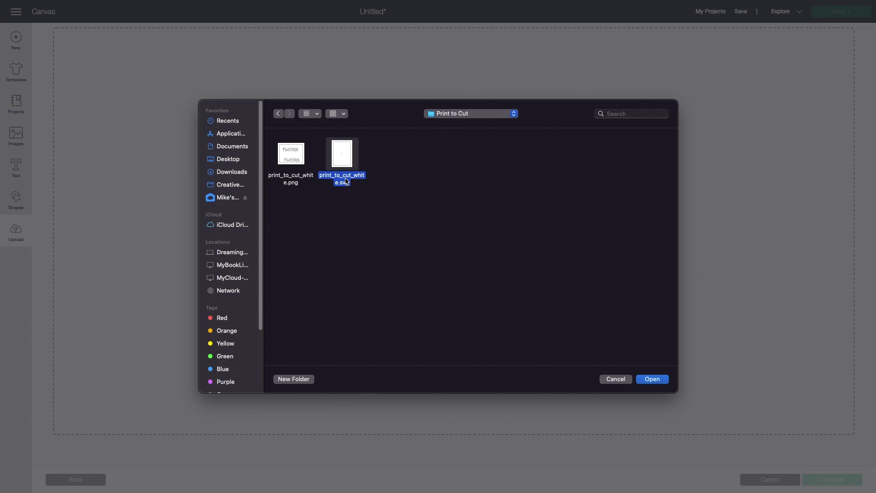
pyautogui.click(652, 381)
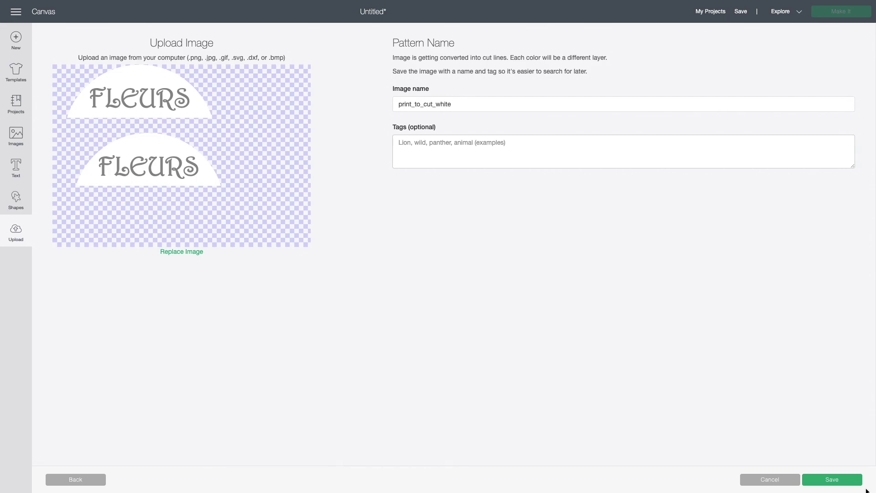
pyautogui.click(825, 479)
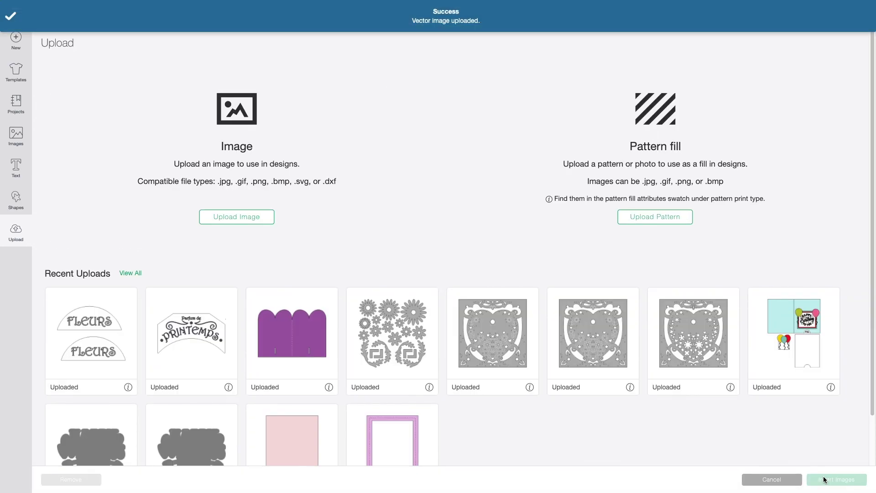
# Step: Insert the uploaded FLEURS labels onto the canvas and move them to about X 8.63, Y 0.87
pyautogui.click(99, 318)
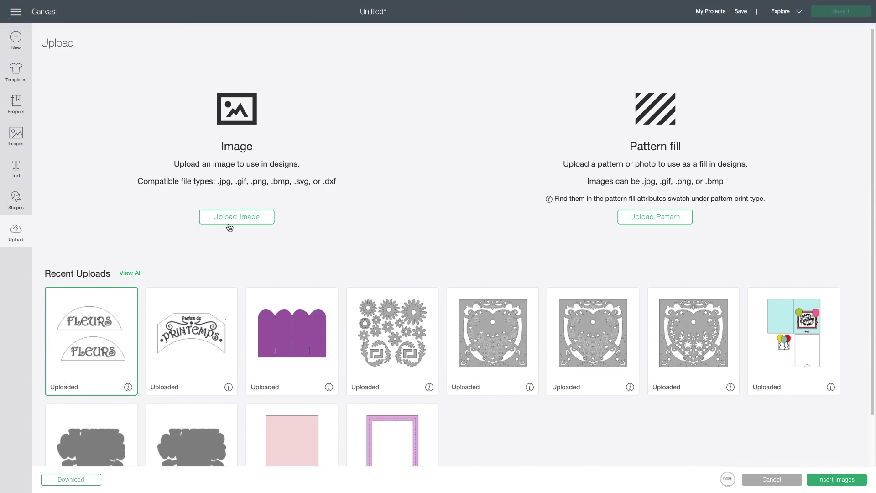
pyautogui.click(844, 484)
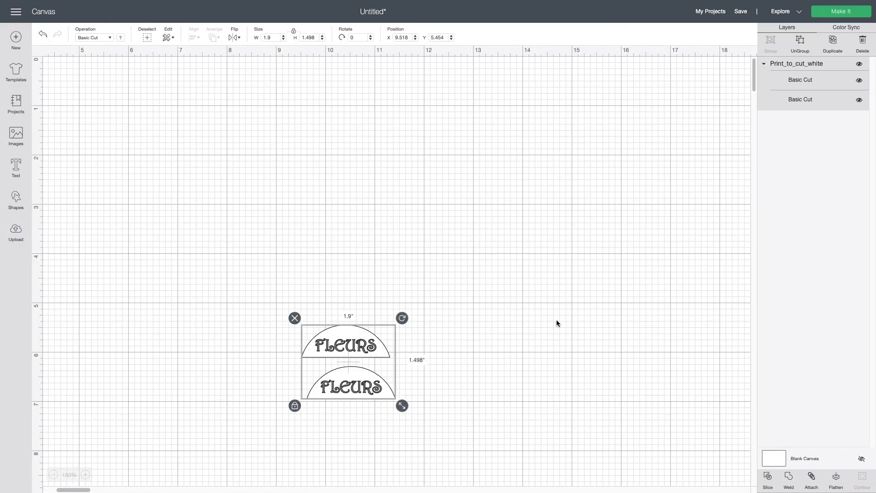
pyautogui.moveTo(372, 339); pyautogui.dragTo(328, 121)
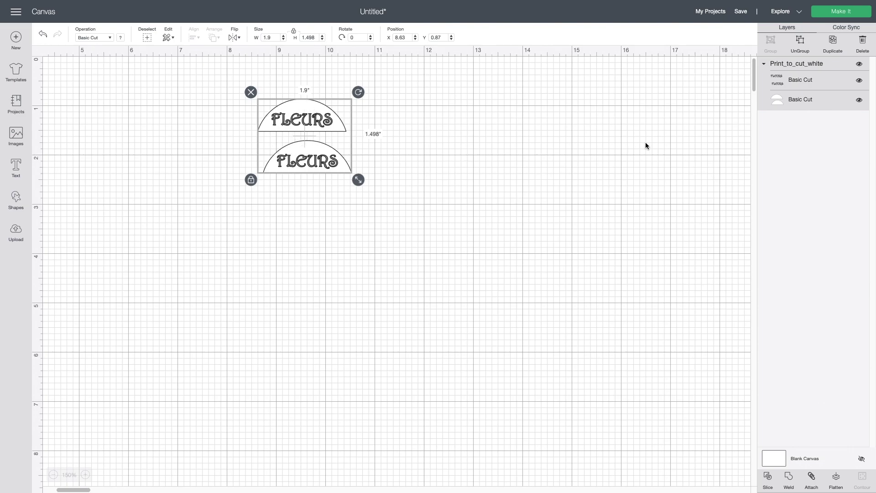
# Step: Select both FLEURS label layers together and flatten them into one Print Then Cut image
pyautogui.click(427, 132)
pyautogui.moveTo(208, 76); pyautogui.dragTo(499, 219)
pyautogui.click(836, 479)
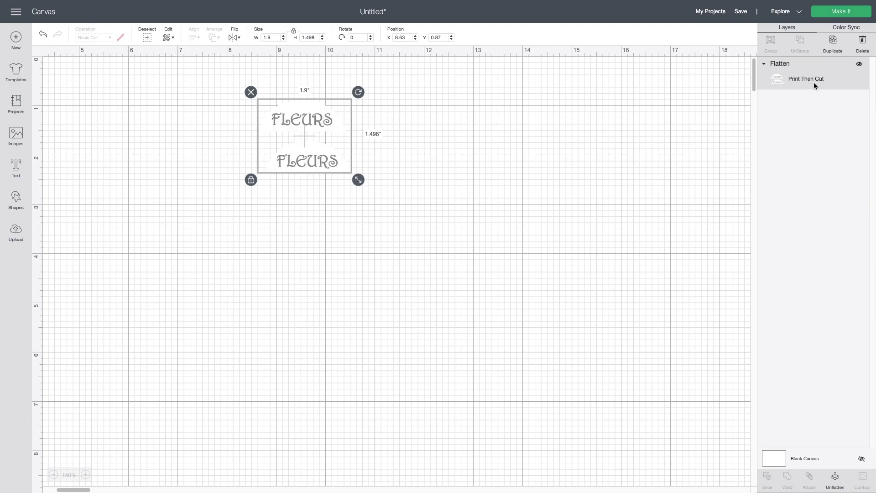
# Step: Take the FLEURS labels through mat preparation and print one copy with bleed on the HP LaserJet MFP M29w
pyautogui.click(852, 12)
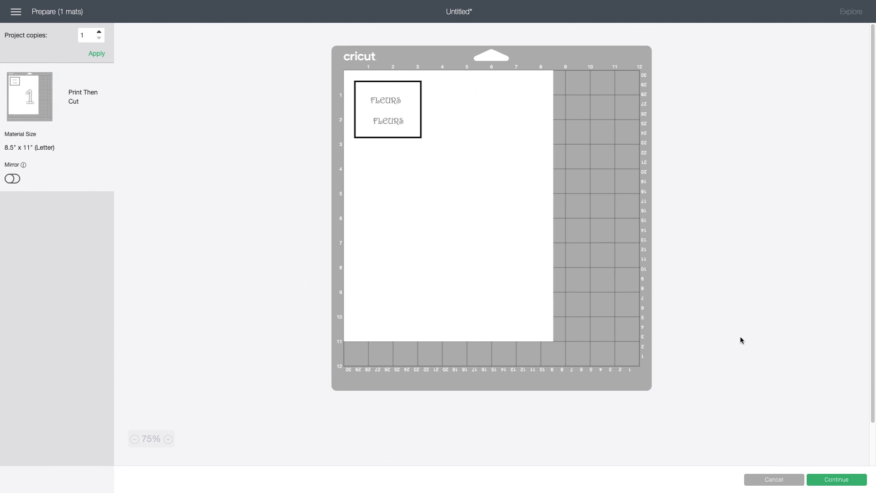
pyautogui.click(846, 480)
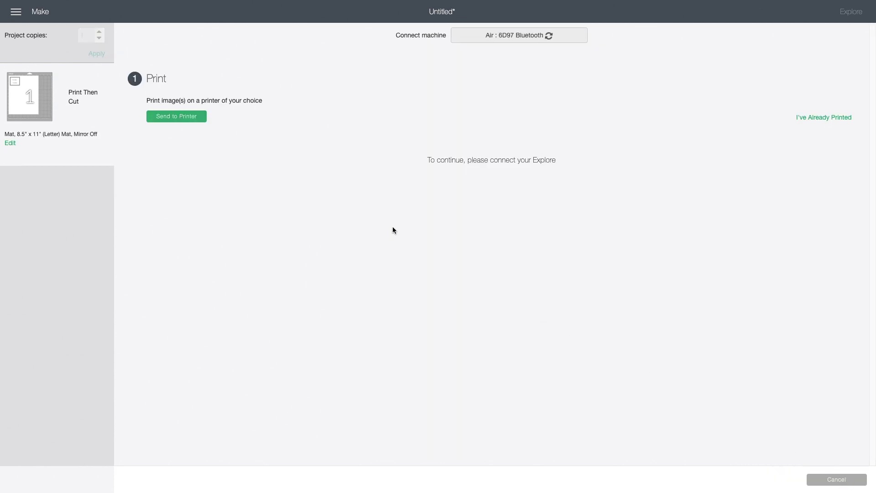
pyautogui.click(188, 120)
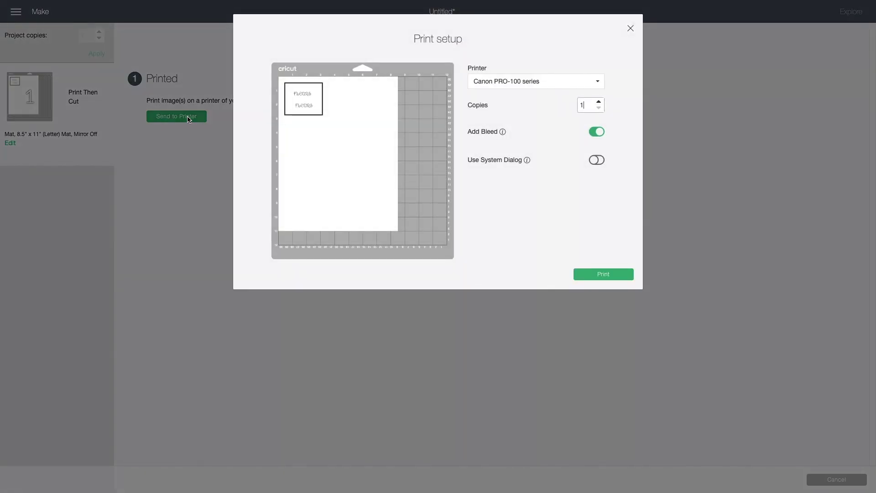
pyautogui.click(555, 85)
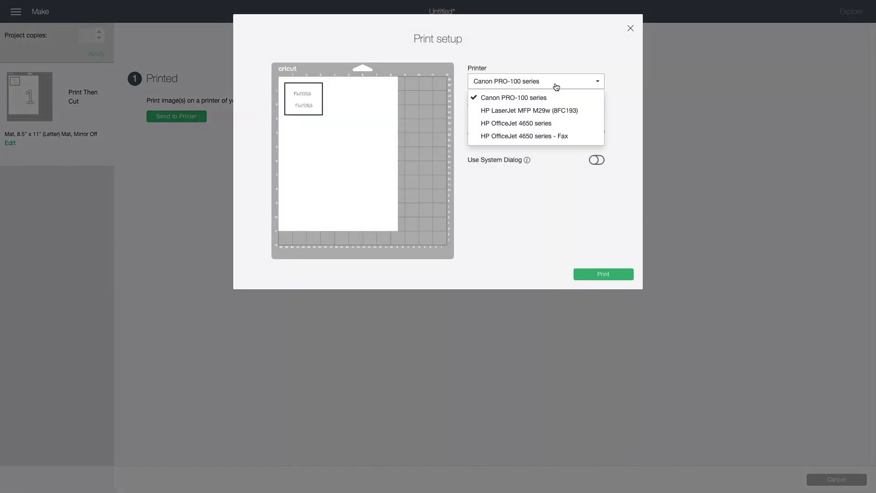
pyautogui.click(525, 111)
pyautogui.click(615, 276)
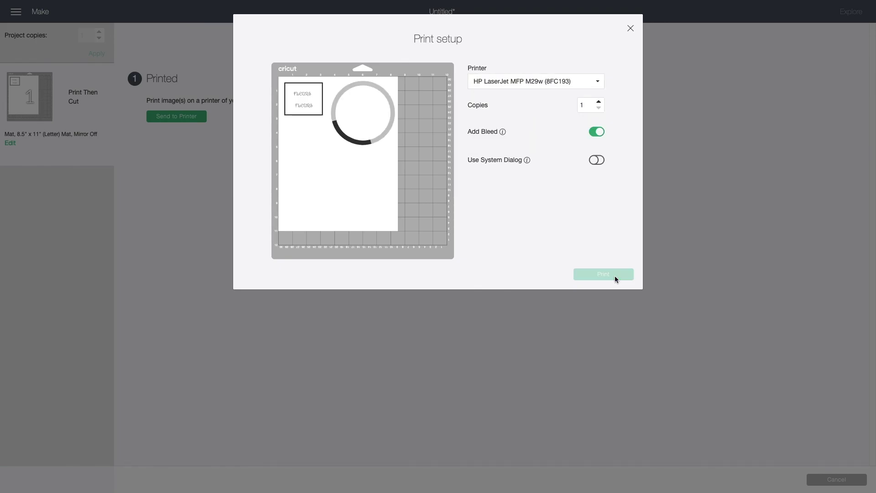